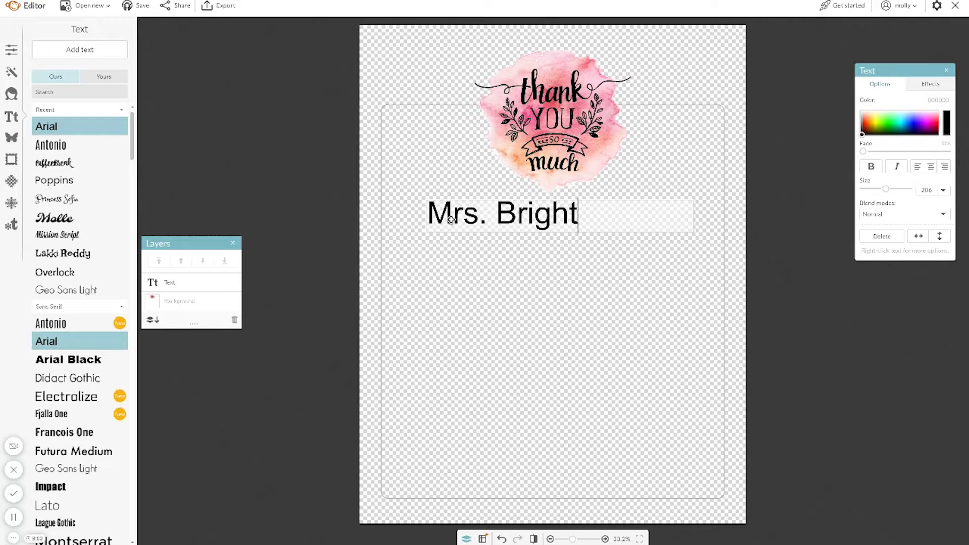
Finish the greeting line and begin the letter with "Thank you so much for all that you do for our son," plus the son's name
{"action": "key", "text": "Return"}
{"action": "key", "text": "Return"}
{"action": "type", "text": "Thank you so much "}
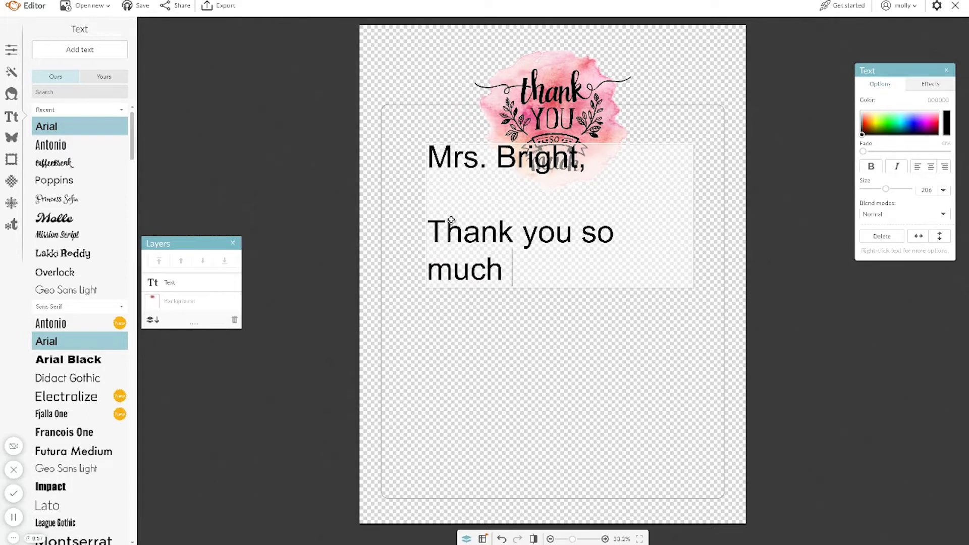
{"action": "type", "text": "for all that you do for our"}
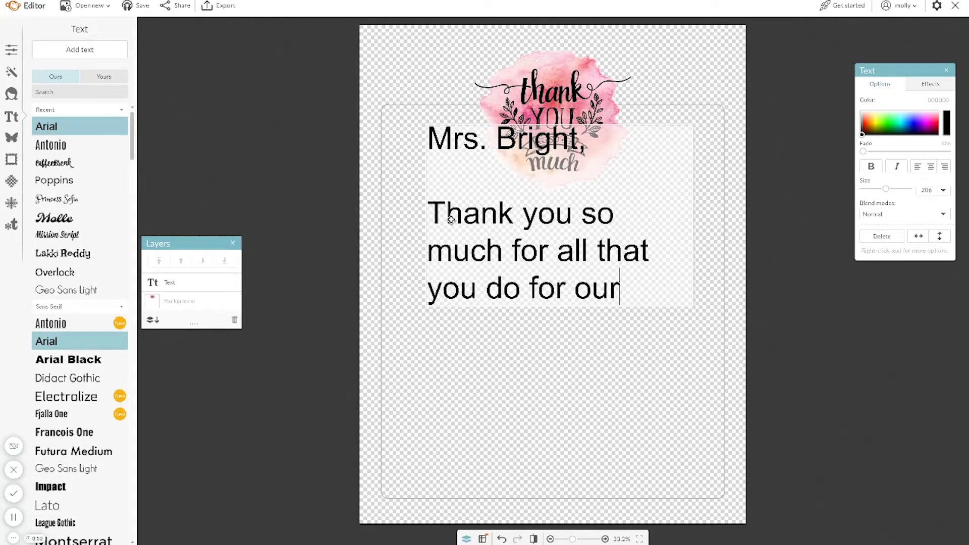
{"action": "type", "text": " son, Zeke."}
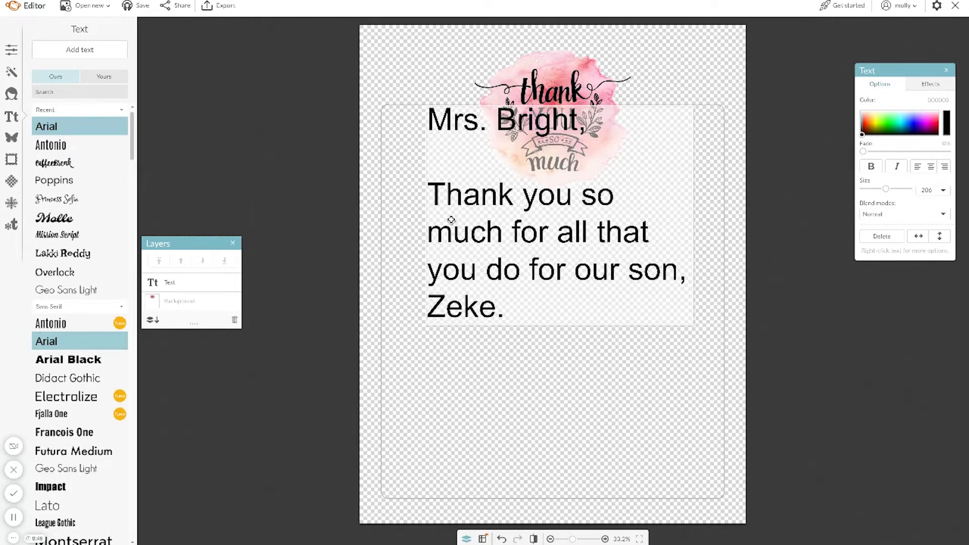
Continue the paragraph with "He loves school, is learning and is happy and we know that is due in part to your leadership and attention."
{"action": "type", "text": "  He loves school, is learning and is ha"}
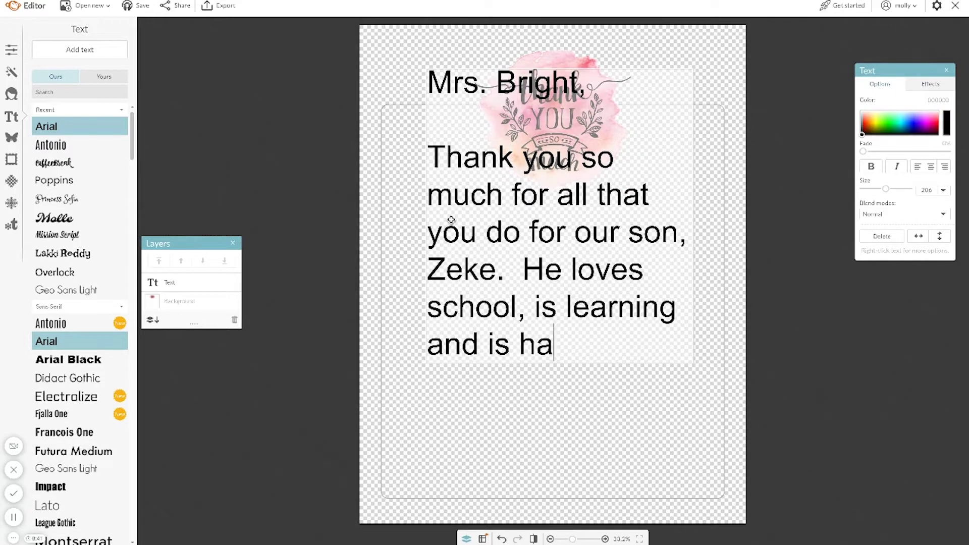
{"action": "type", "text": "ppy and we know that is"}
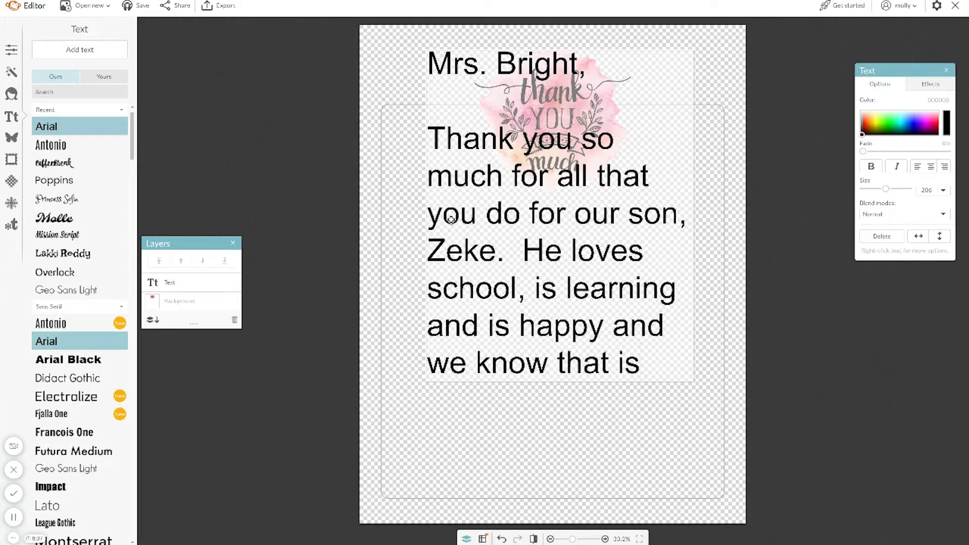
{"action": "type", "text": " due in part to "}
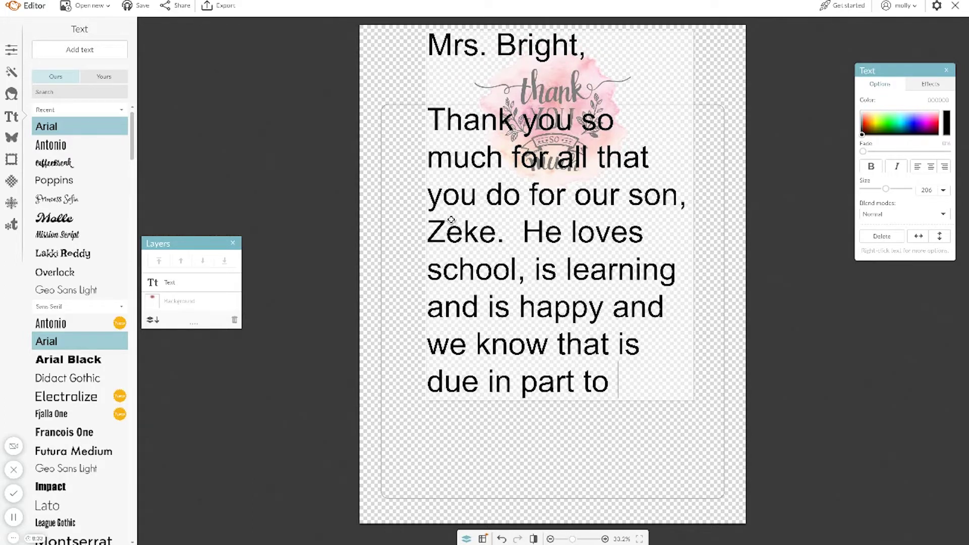
{"action": "type", "text": "your leadership and attention"}
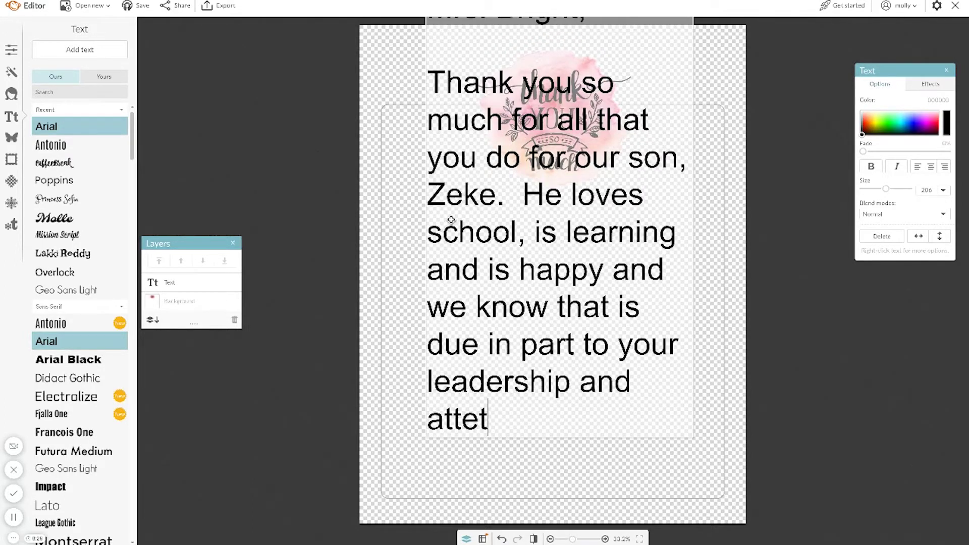
{"action": "type", "text": "."}
Add a second paragraph reading "Enjoy this holiday season with your family. We are so THANKFUL for you."
{"action": "key", "text": "Return"}
{"action": "key", "text": "Return"}
{"action": "type", "text": "Enjoy "}
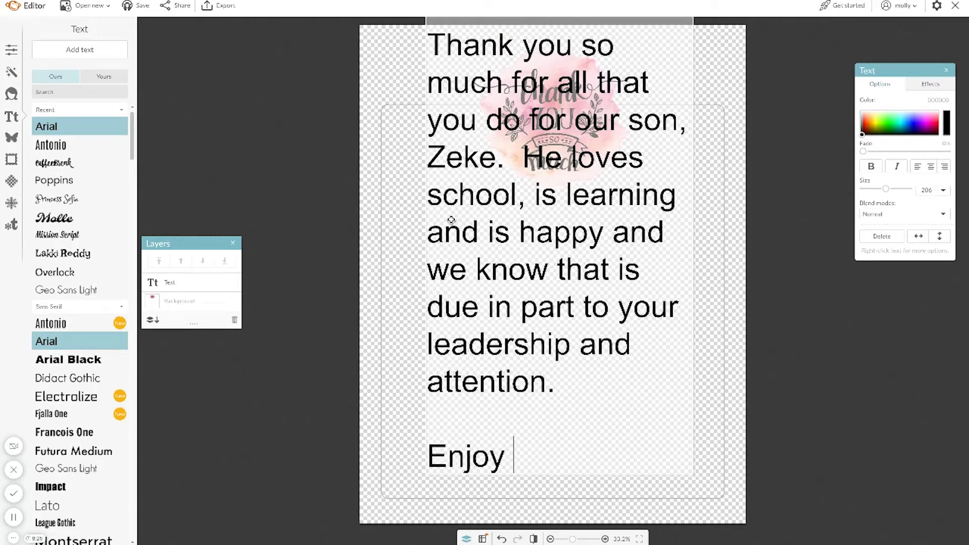
{"action": "type", "text": "this holiday season with your fa"}
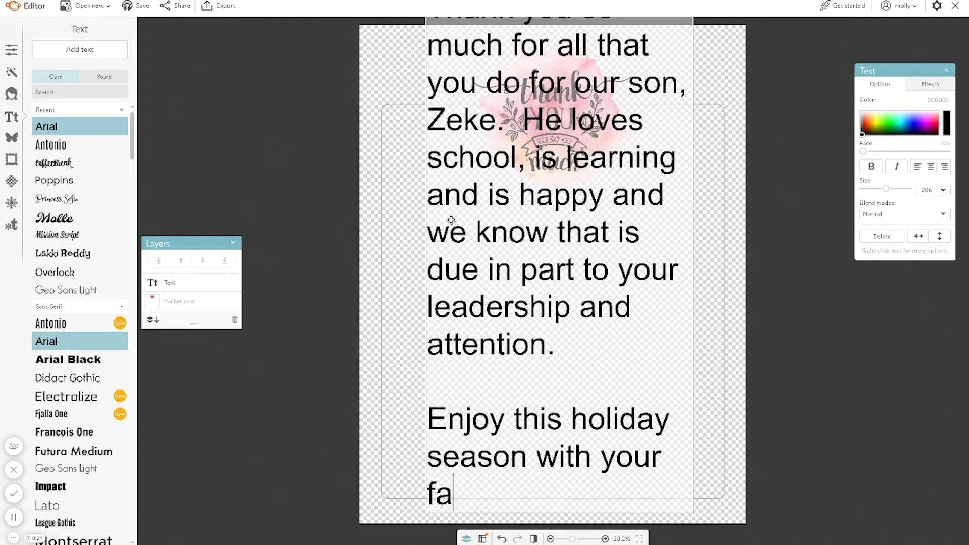
{"action": "type", "text": "mily. We aer s"}
{"action": "key", "text": "BackSpace"}
{"action": "key", "text": "BackSpace"}
{"action": "key", "text": "BackSpace"}
{"action": "key", "text": "BackSpace"}
{"action": "type", "text": "re so "}
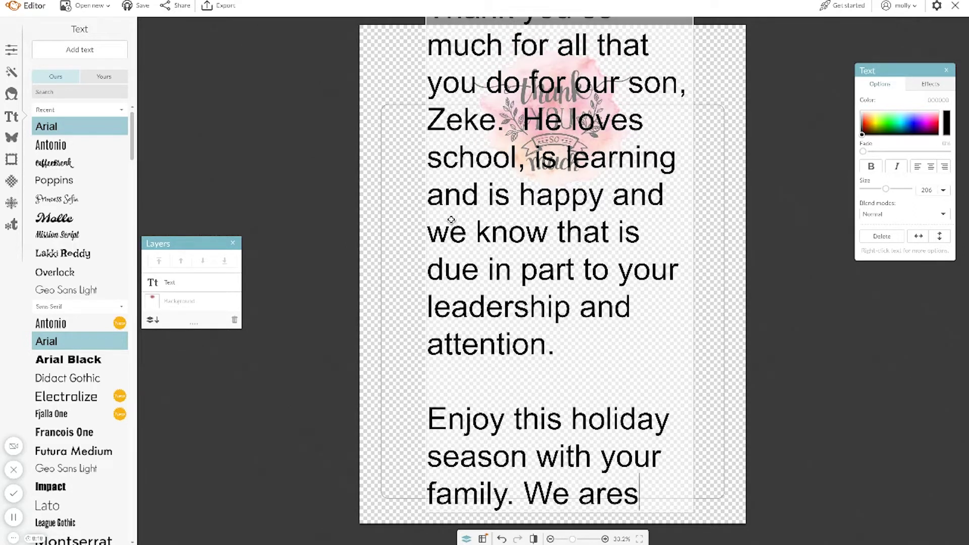
{"action": "type", "text": "THANKFUL for yo"}
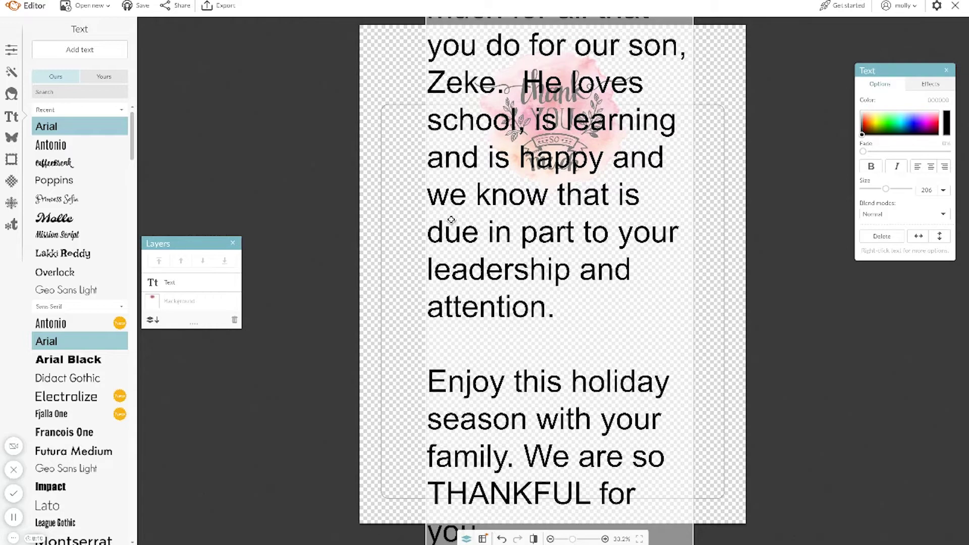
Set the entire letter's text size to 103 and move the text block below the thank-you graphic
{"action": "key", "text": "shift+Left"}
{"action": "key", "text": "shift+Left"}
{"action": "key", "text": "shift+Left"}
{"action": "key", "text": "shift+Left"}
{"action": "key", "text": "shift+Up"}
{"action": "key", "text": "shift+Up"}
{"action": "key", "text": "shift+Up"}
{"action": "key", "text": "shift+Up"}
{"action": "key", "text": "shift+Up"}
{"action": "key", "text": "shift+Up"}
{"action": "key", "text": "shift+Up"}
{"action": "key", "text": "shift+Up"}
{"action": "key", "text": "shift+Up"}
{"action": "key", "text": "shift+Up"}
{"action": "key", "text": "shift+Up"}
{"action": "key", "text": "shift+Up"}
{"action": "key", "text": "shift+Up"}
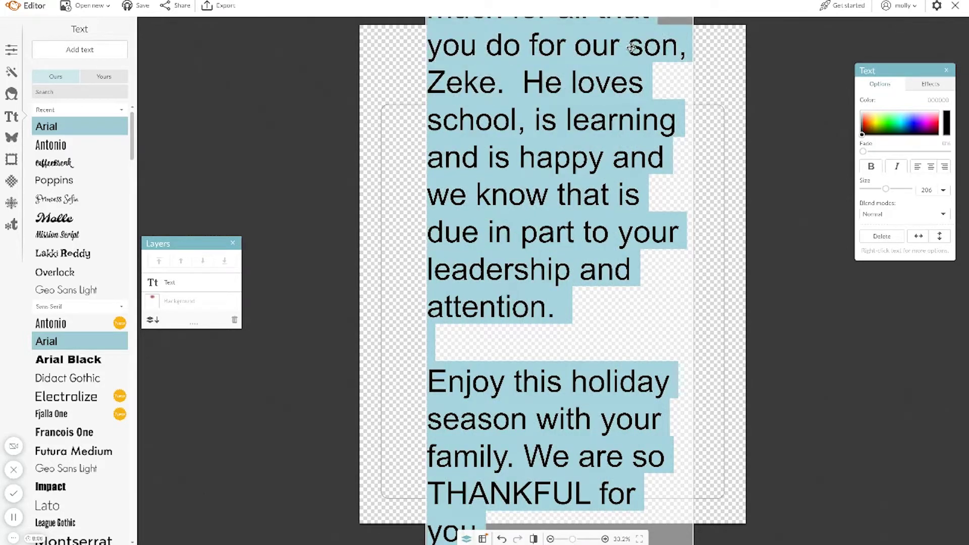
{"action": "left_click_drag", "start_coordinate": [885, 189], "coordinate": [874, 189]}
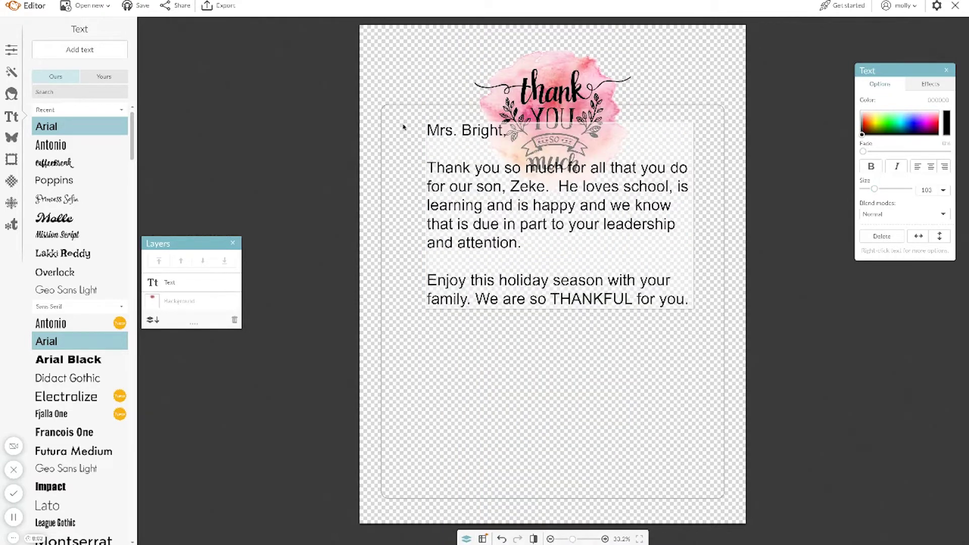
{"action": "left_click_drag", "start_coordinate": [456, 131], "coordinate": [460, 204]}
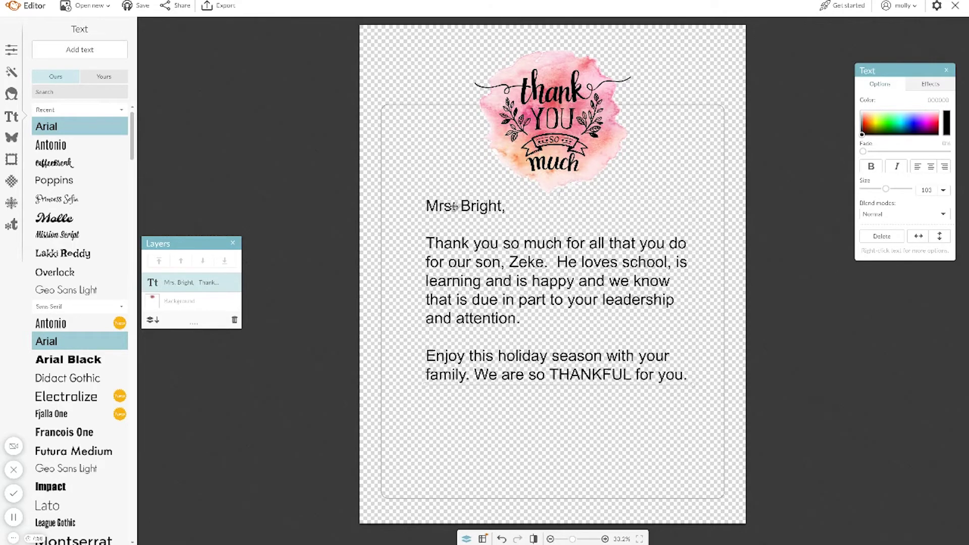
Format the greeting line in the CoffeeBreak font at size 184
{"action": "left_click", "coordinate": [472, 209]}
{"action": "left_click", "coordinate": [512, 208]}
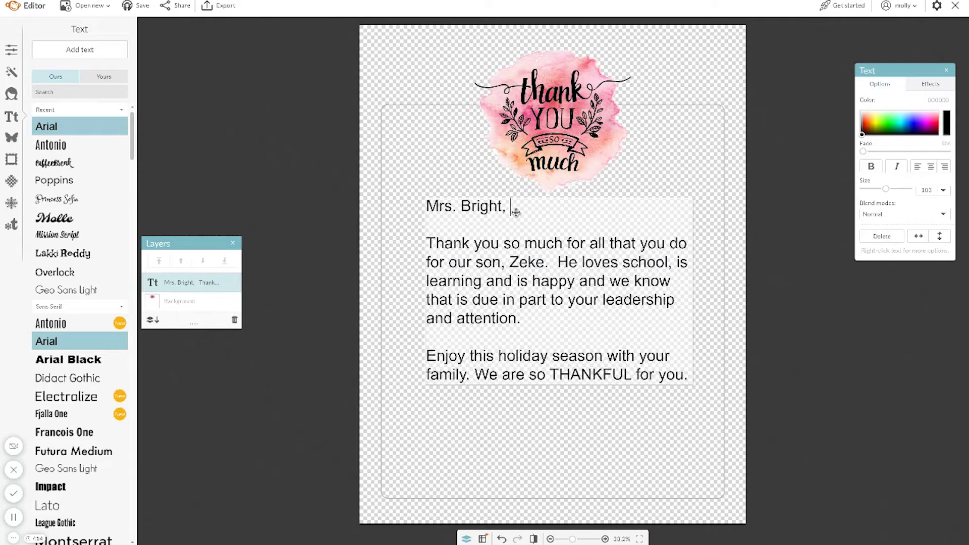
{"action": "left_click", "coordinate": [423, 208], "text": "shift"}
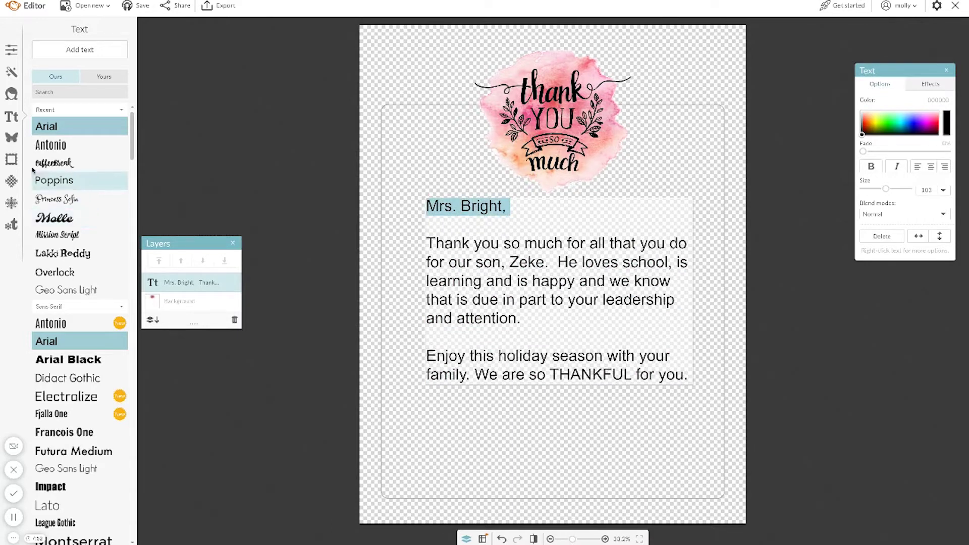
{"action": "left_click", "coordinate": [54, 163]}
{"action": "left_click_drag", "start_coordinate": [886, 189], "coordinate": [896, 190]}
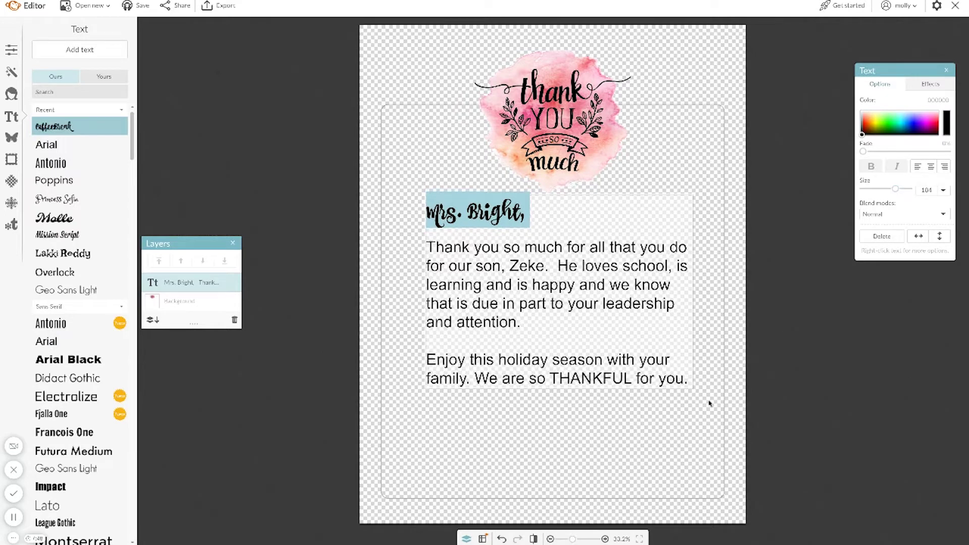
Add the closing "Sincerely," after the last paragraph, followed by the signature name on its own line
{"action": "left_click", "coordinate": [688, 381]}
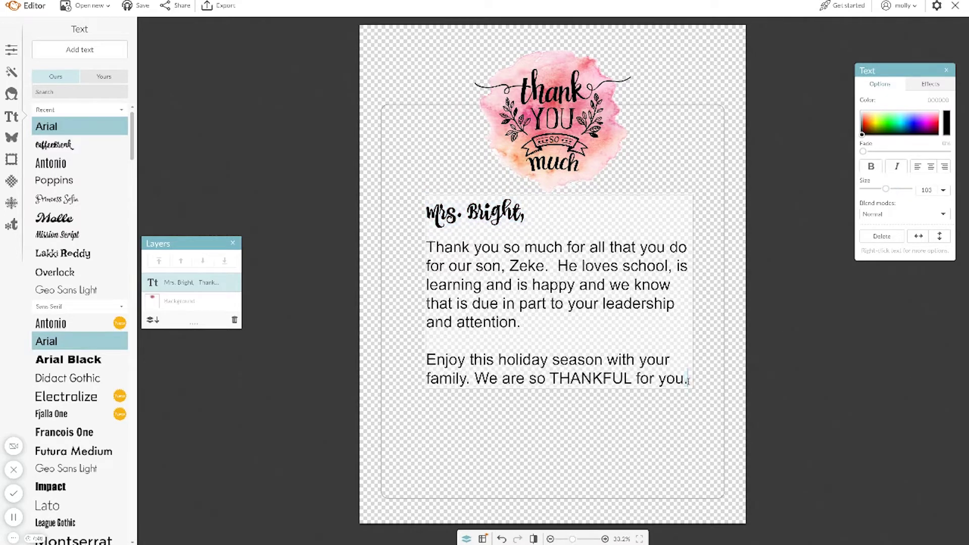
{"action": "key", "text": "Return"}
{"action": "key", "text": "Return"}
{"action": "type", "text": "Sincerely,"}
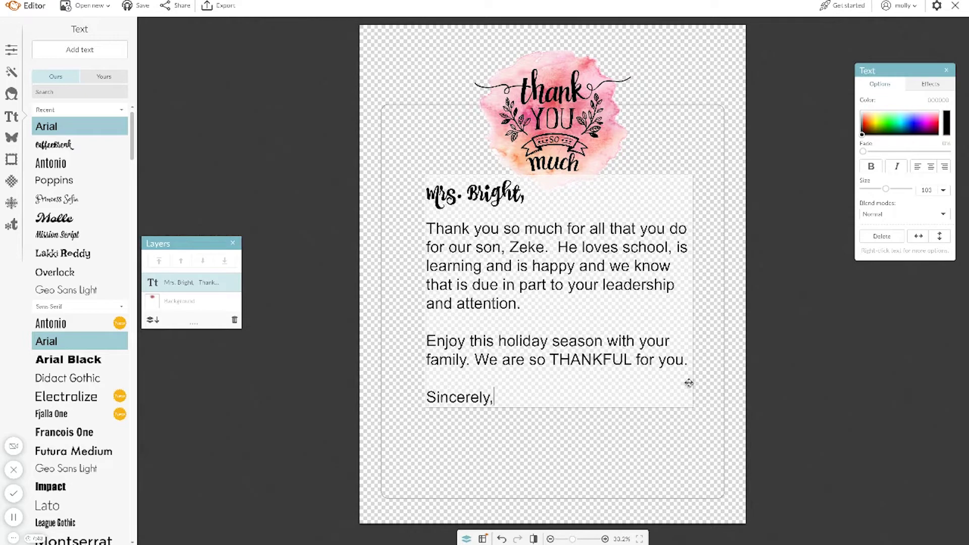
{"action": "key", "text": "Return"}
{"action": "type", "text": "SMEZZI"}
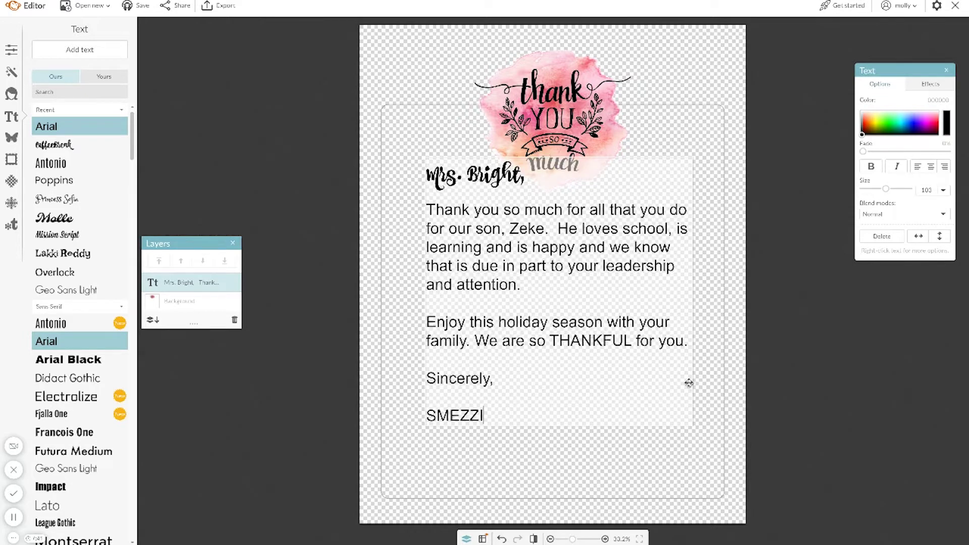
Format the signature name in the CoffeeBreak font at size 184
{"action": "key", "text": "shift+Up"}
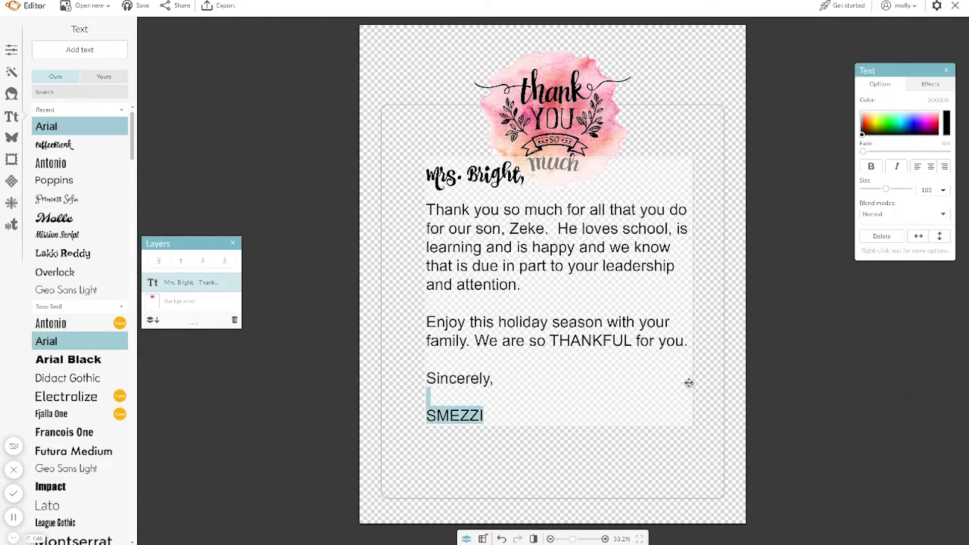
{"action": "left_click", "coordinate": [54, 145]}
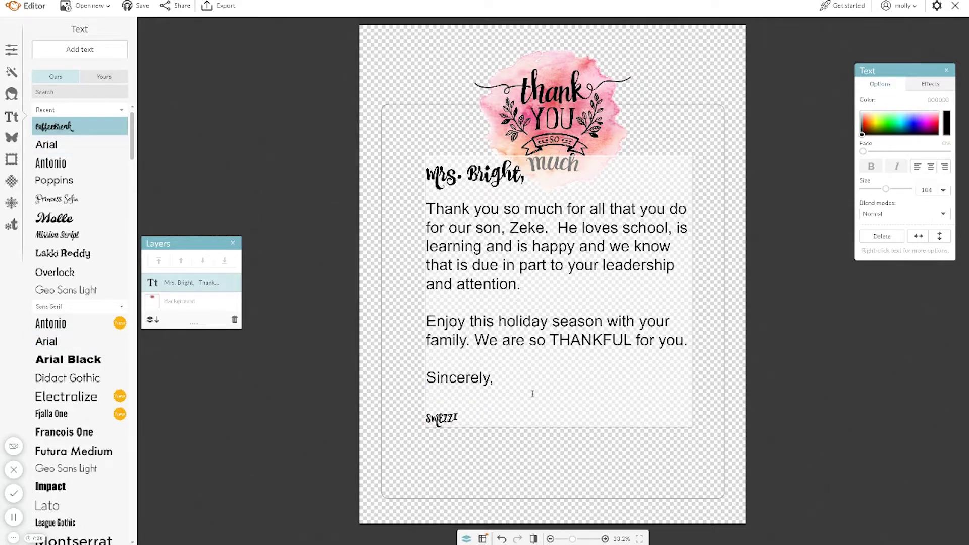
{"action": "left_click", "coordinate": [470, 418]}
{"action": "left_click_drag", "start_coordinate": [469, 418], "coordinate": [426, 417]}
{"action": "left_click", "coordinate": [923, 188]}
{"action": "type", "text": "184"}
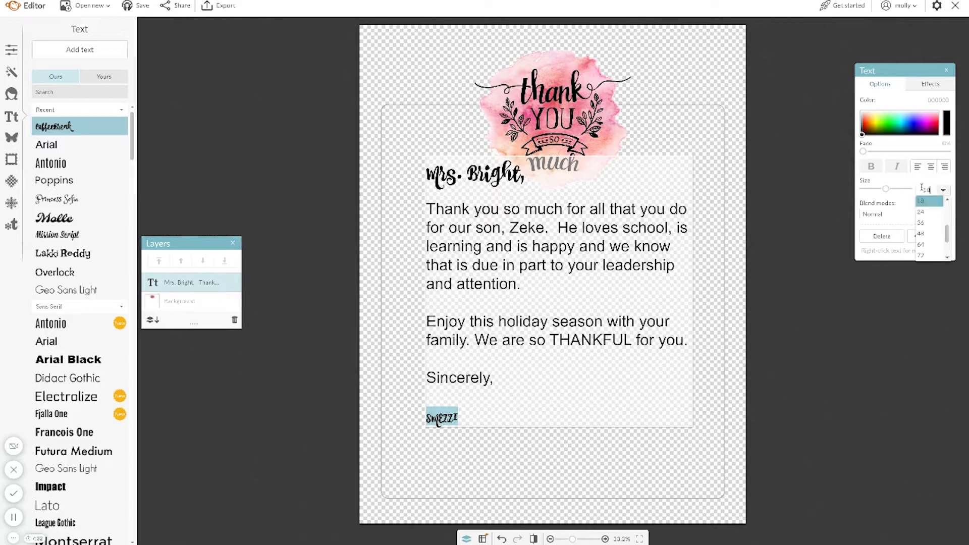
{"action": "key", "text": "Return"}
Add more blank space above the signature and reposition the letter below the graphic, inside the border frame
{"action": "left_click", "coordinate": [483, 401]}
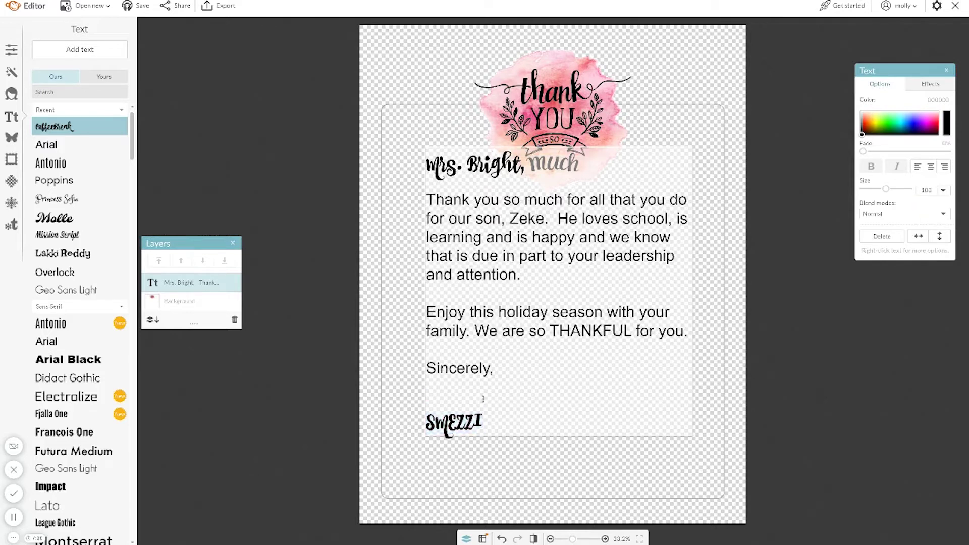
{"action": "key", "text": "Return"}
{"action": "left_click", "coordinate": [389, 163]}
{"action": "left_click_drag", "start_coordinate": [463, 159], "coordinate": [454, 206]}
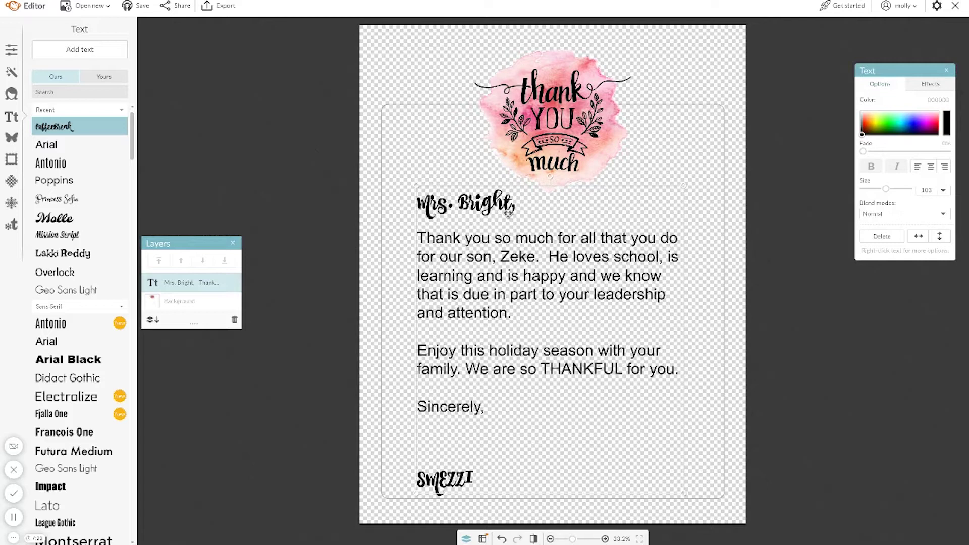
{"action": "left_click_drag", "start_coordinate": [508, 213], "coordinate": [515, 212]}
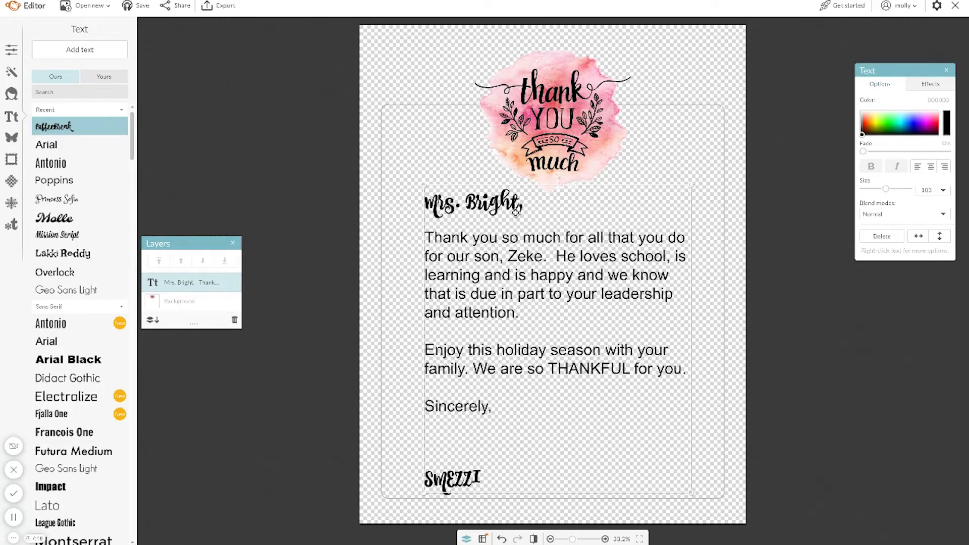
{"action": "left_click_drag", "start_coordinate": [516, 212], "coordinate": [514, 209]}
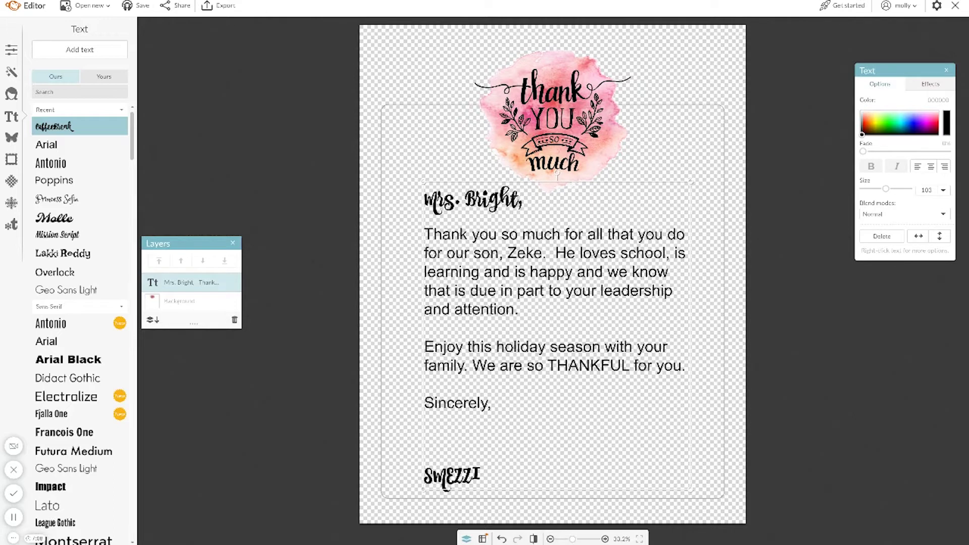
Export the letter to the computer as a PNG image named after its recipient
{"action": "left_click", "coordinate": [223, 8]}
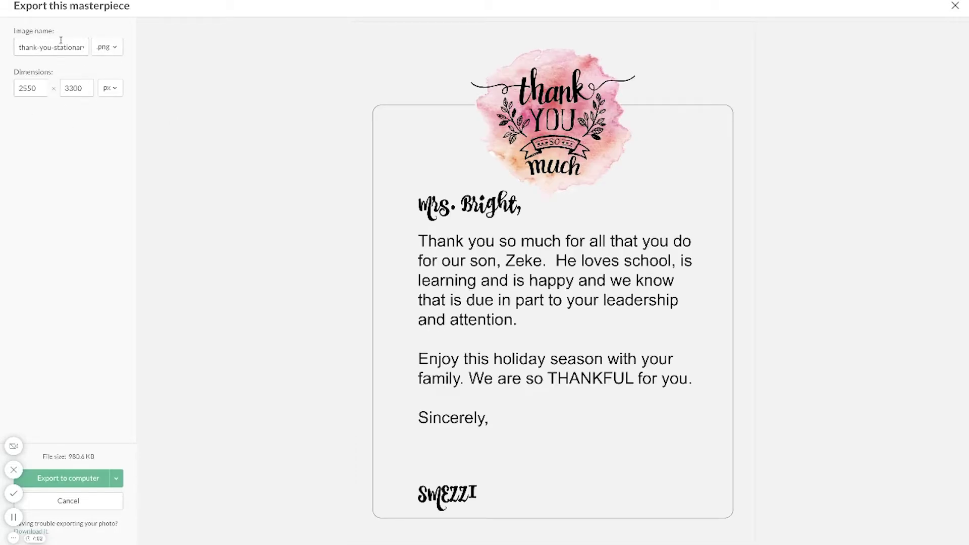
{"action": "double_click", "coordinate": [79, 48]}
{"action": "key", "text": "ctrl+a"}
{"action": "type", "text": "y"}
{"action": "type", "text": "mrsbright"}
{"action": "left_click", "coordinate": [107, 47]}
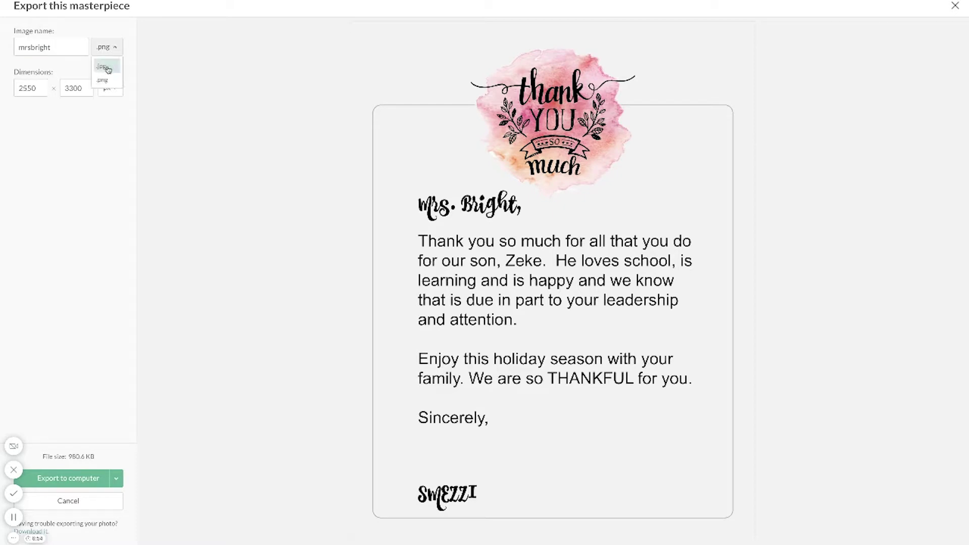
{"action": "left_click", "coordinate": [103, 82]}
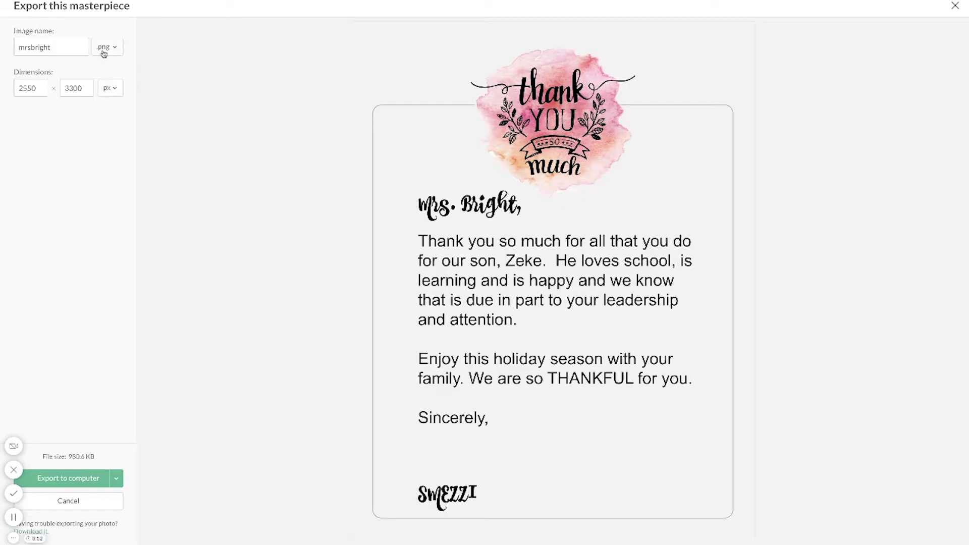
{"action": "left_click", "coordinate": [61, 479]}
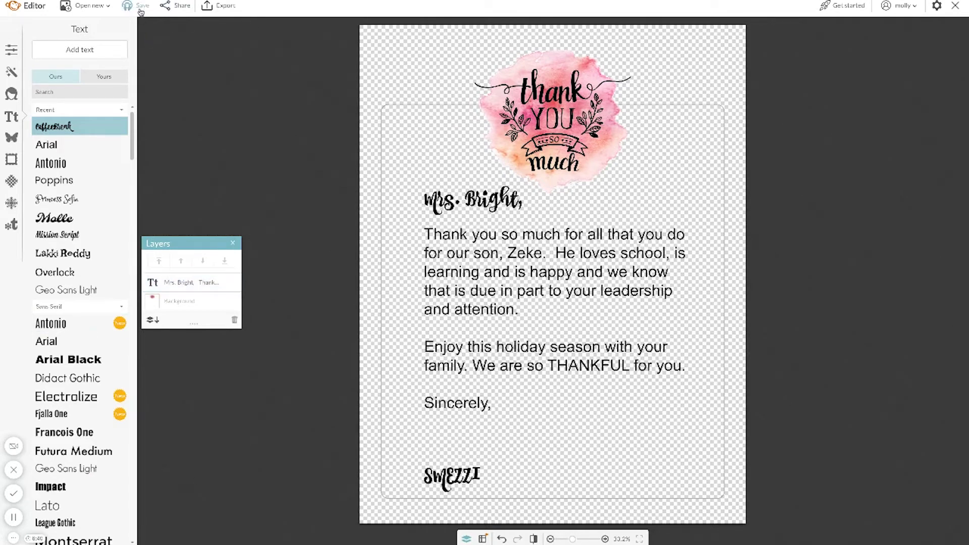
Save the design under the image name thank-you-stationary
{"action": "left_click", "coordinate": [167, 7]}
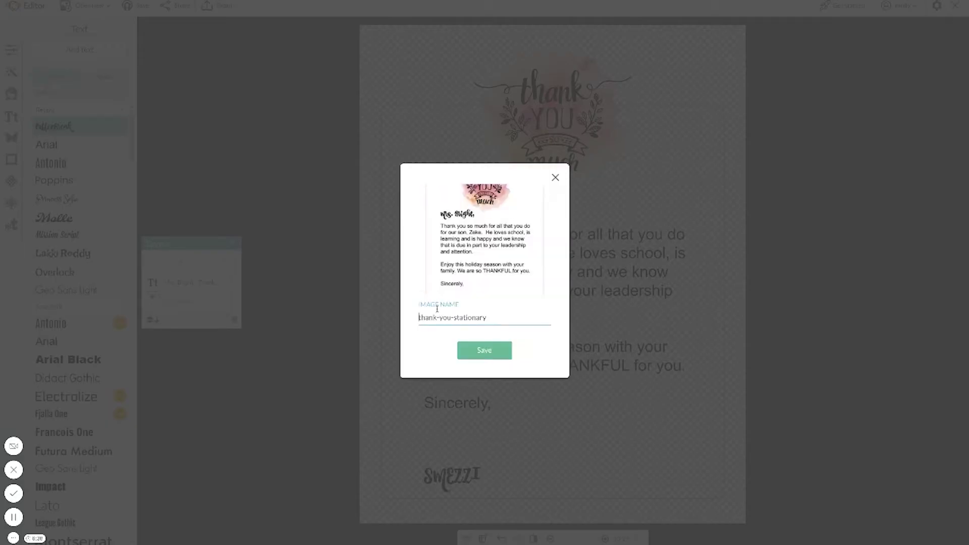
{"action": "left_click", "coordinate": [485, 351]}
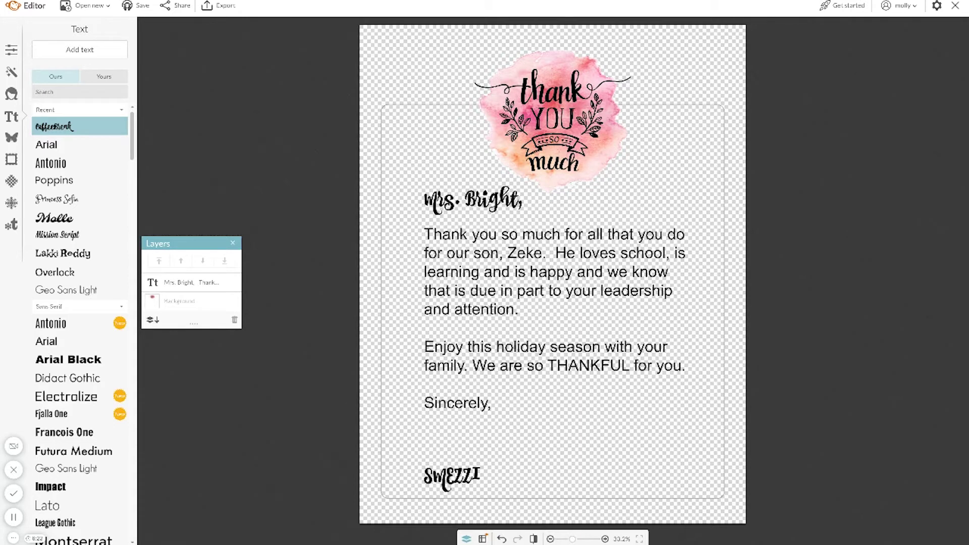
Replace the entire letter text with a greeting to a different teacher, followed by a blank line
{"action": "left_click", "coordinate": [458, 207]}
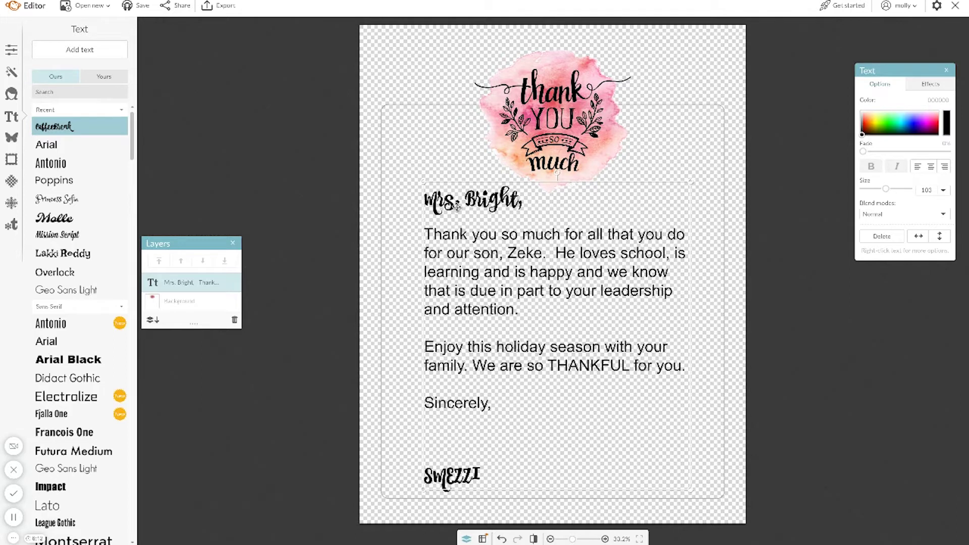
{"action": "double_click", "coordinate": [457, 207]}
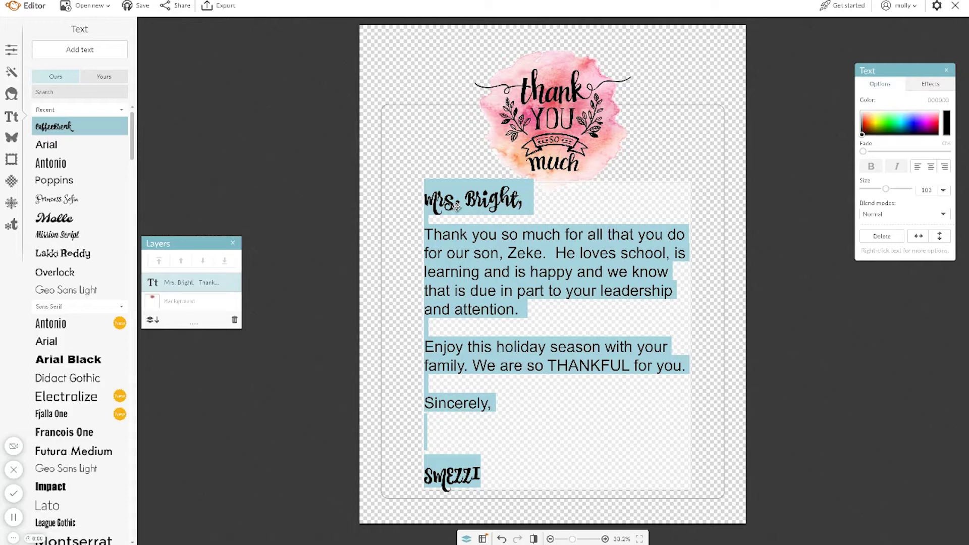
{"action": "left_click", "coordinate": [457, 205]}
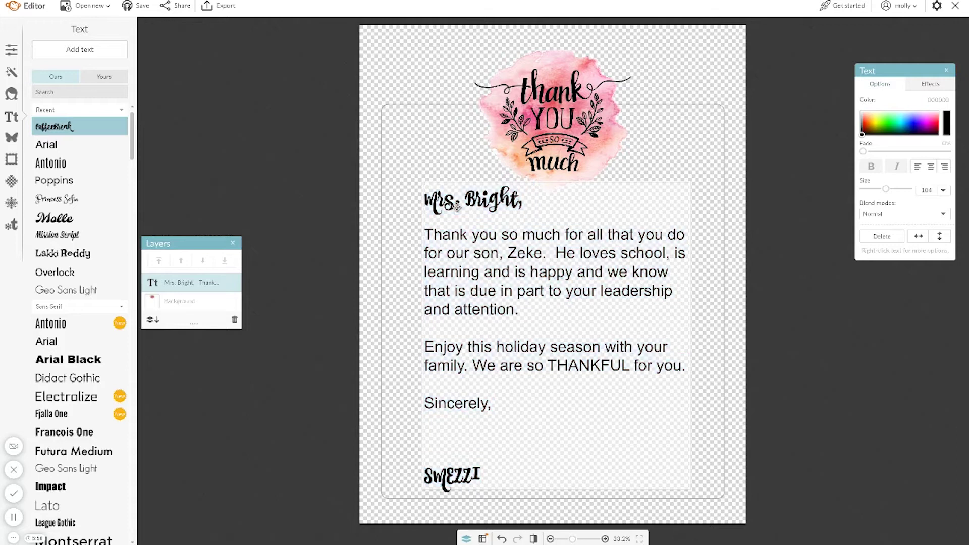
{"action": "left_click", "coordinate": [428, 204]}
{"action": "left_click_drag", "start_coordinate": [428, 204], "coordinate": [507, 492]}
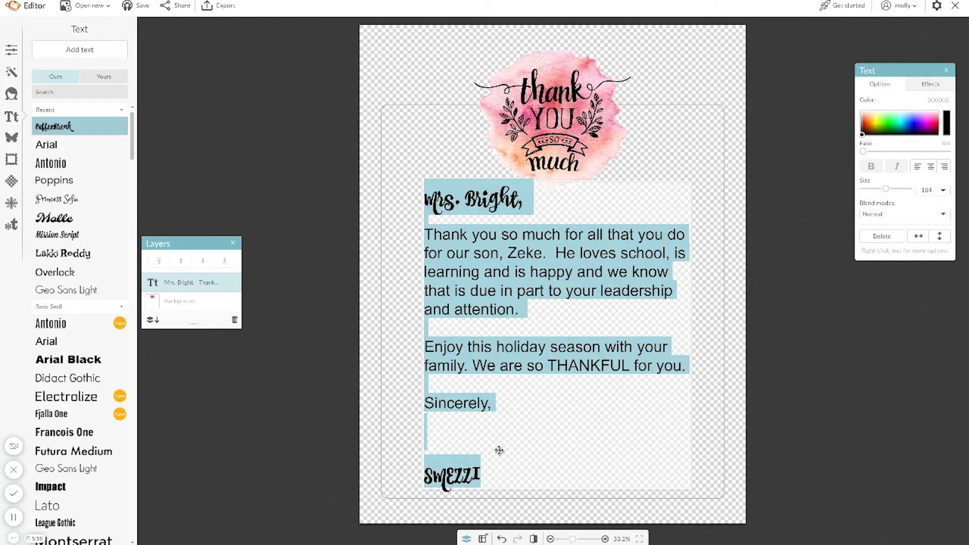
{"action": "type", "text": "Mrs."}
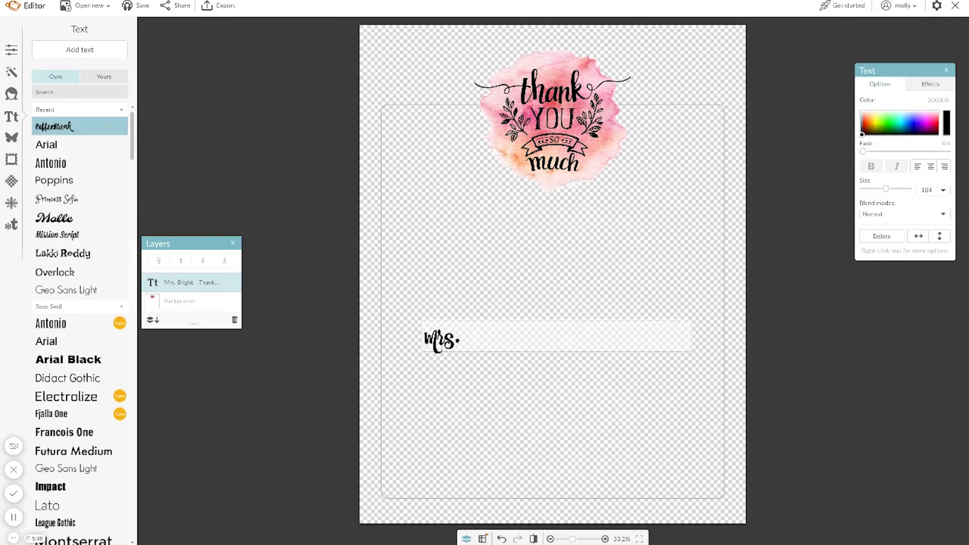
{"action": "type", "text": " Jeffrie"}
{"action": "key", "text": "BackSpace"}
{"action": "key", "text": "BackSpace"}
{"action": "type", "text": "ries,"}
{"action": "key", "text": "Return"}
{"action": "key", "text": "Return"}
Write the letter body "Thank you so much for all that you do." below the greeting
{"action": "type", "text": "Thanks"}
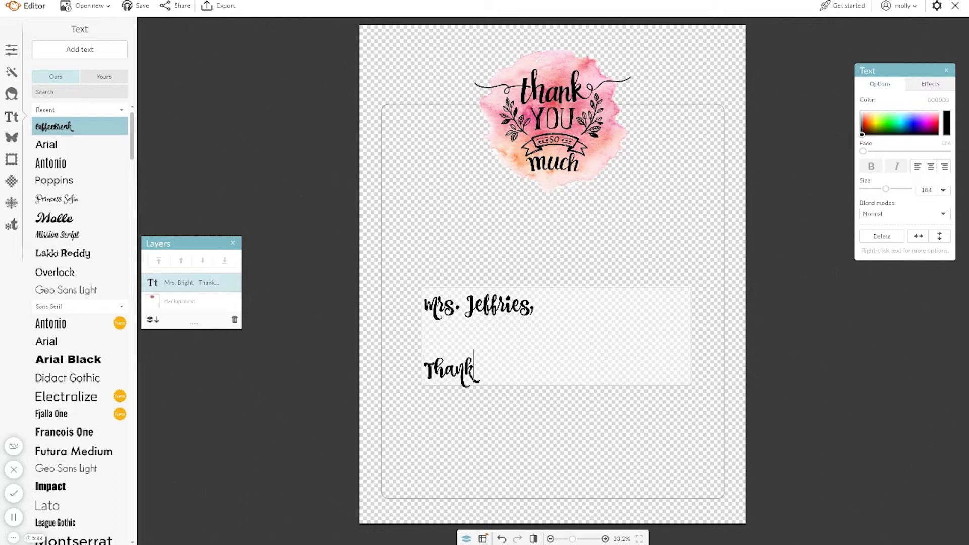
{"action": "key", "text": "BackSpace"}
{"action": "type", "text": "you so"}
{"action": "key", "text": "BackSpace"}
{"action": "key", "text": "BackSpace"}
{"action": "type", "text": "so much for all that"}
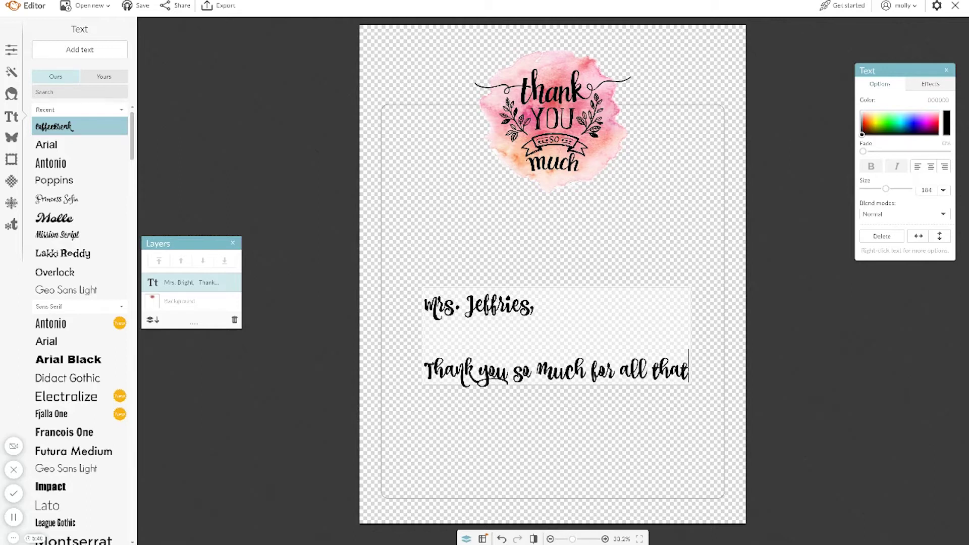
{"action": "type", "text": " you do."}
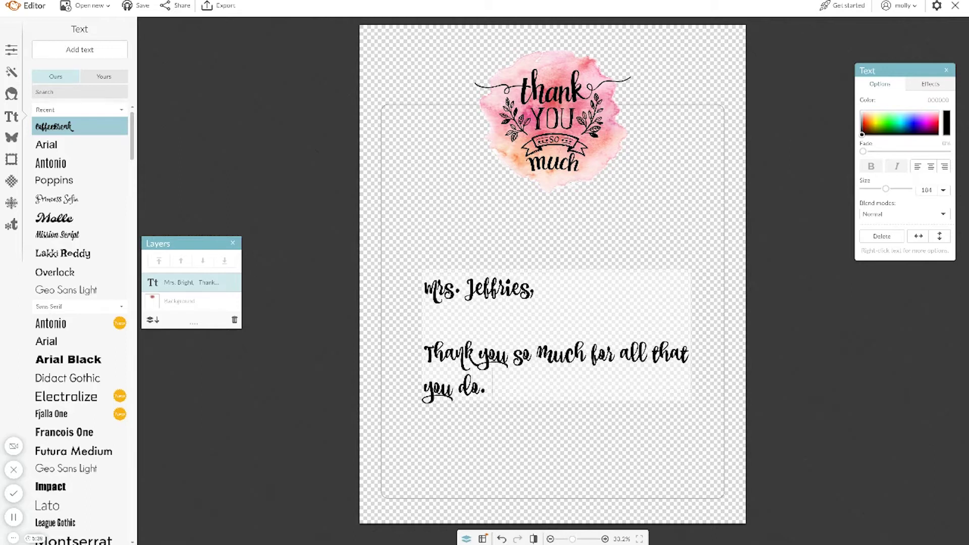
Format the thank-you sentence in the Poppins font at size 103
{"action": "triple_click", "coordinate": [504, 380]}
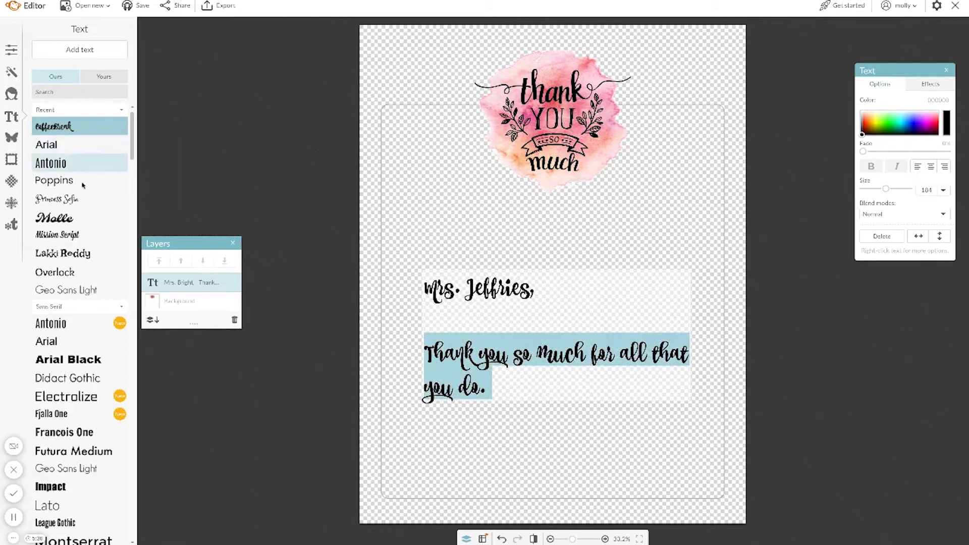
{"action": "left_click", "coordinate": [81, 198]}
{"action": "left_click", "coordinate": [79, 181]}
{"action": "left_click", "coordinate": [79, 197]}
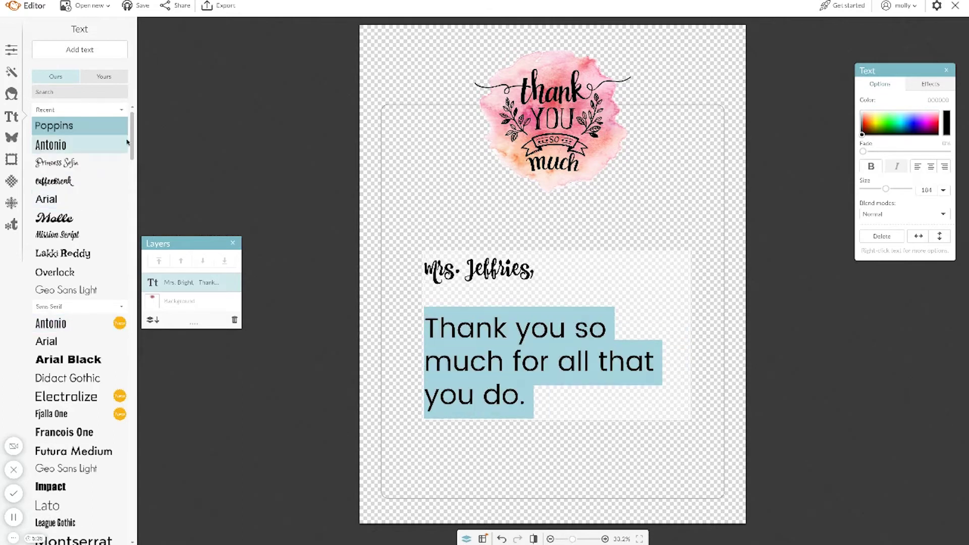
{"action": "left_click_drag", "start_coordinate": [892, 186], "coordinate": [877, 189]}
{"action": "left_click", "coordinate": [575, 312]}
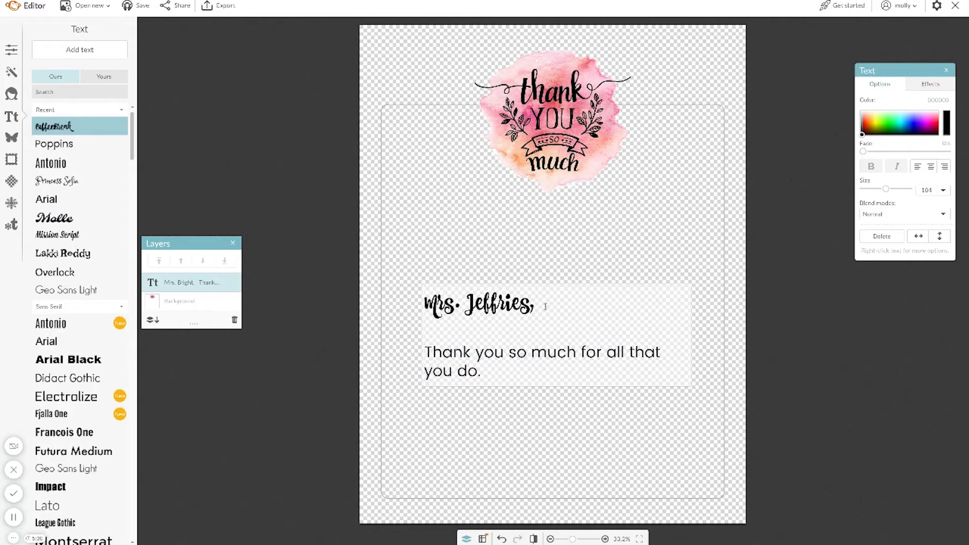
Move the letter text up so the greeting sits just below the thank-you graphic
{"action": "triple_click", "coordinate": [535, 320]}
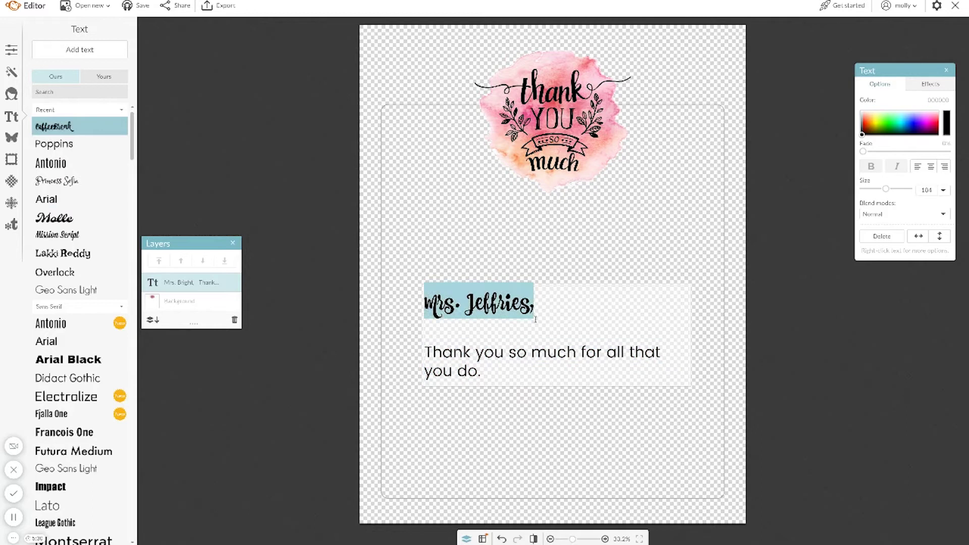
{"action": "left_click", "coordinate": [536, 244]}
{"action": "left_click_drag", "start_coordinate": [498, 310], "coordinate": [502, 222]}
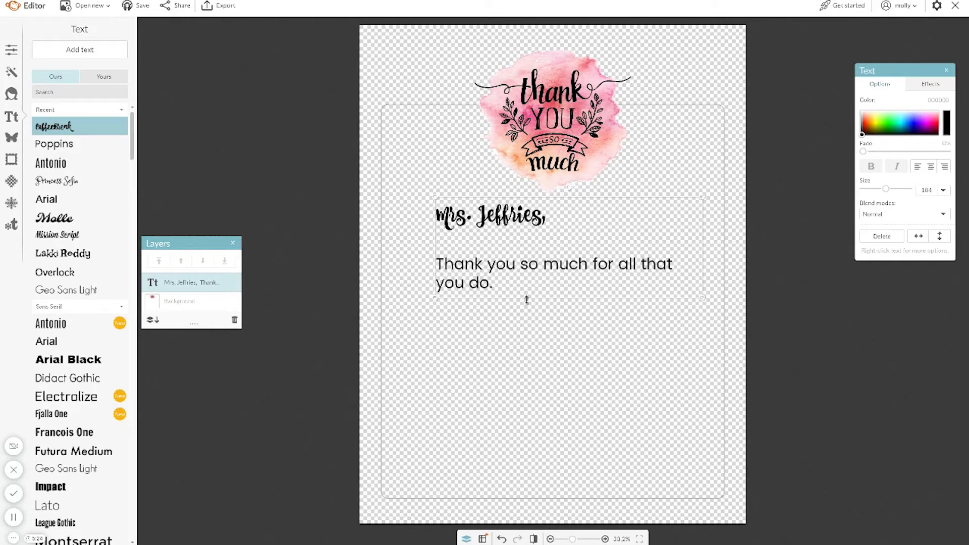
{"action": "left_click_drag", "start_coordinate": [511, 285], "coordinate": [471, 282]}
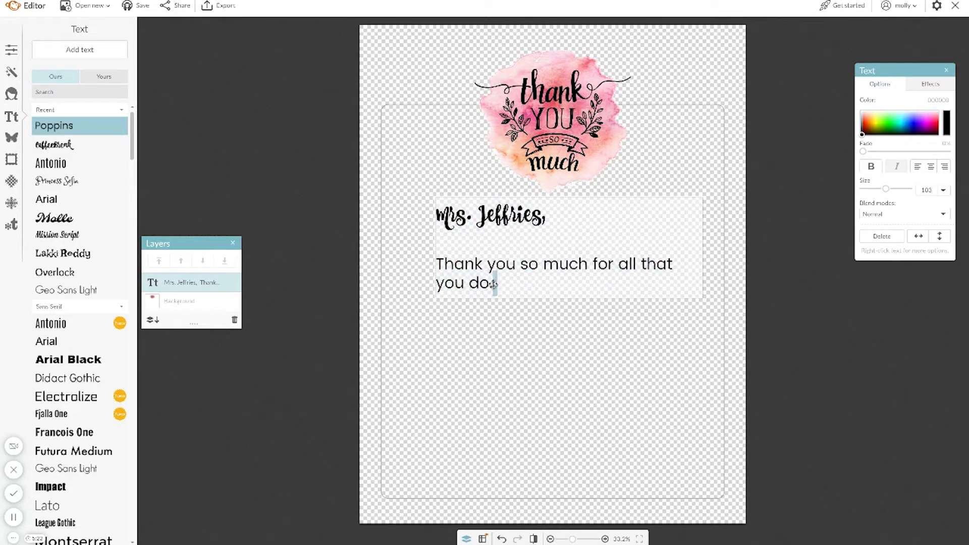
{"action": "left_click_drag", "start_coordinate": [505, 284], "coordinate": [426, 253]}
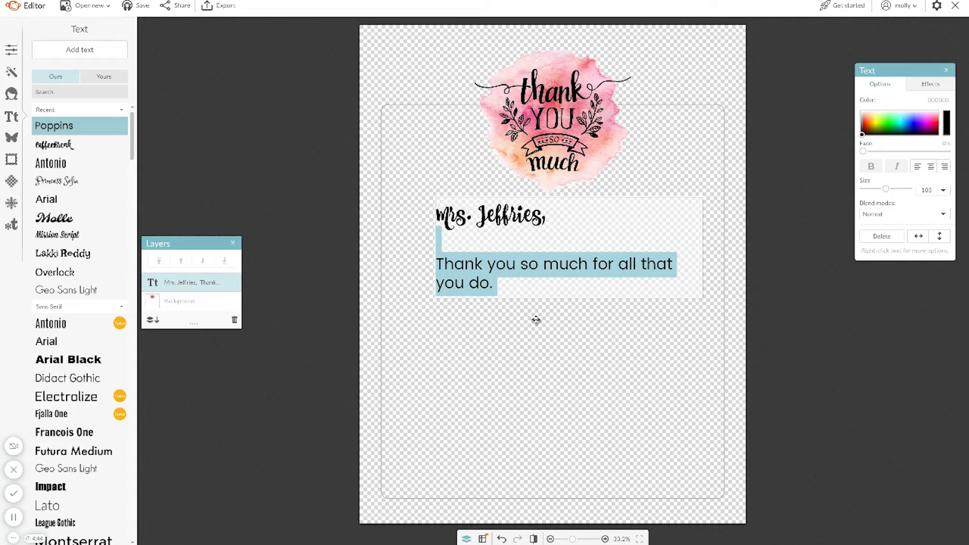
{"action": "left_click", "coordinate": [551, 349]}
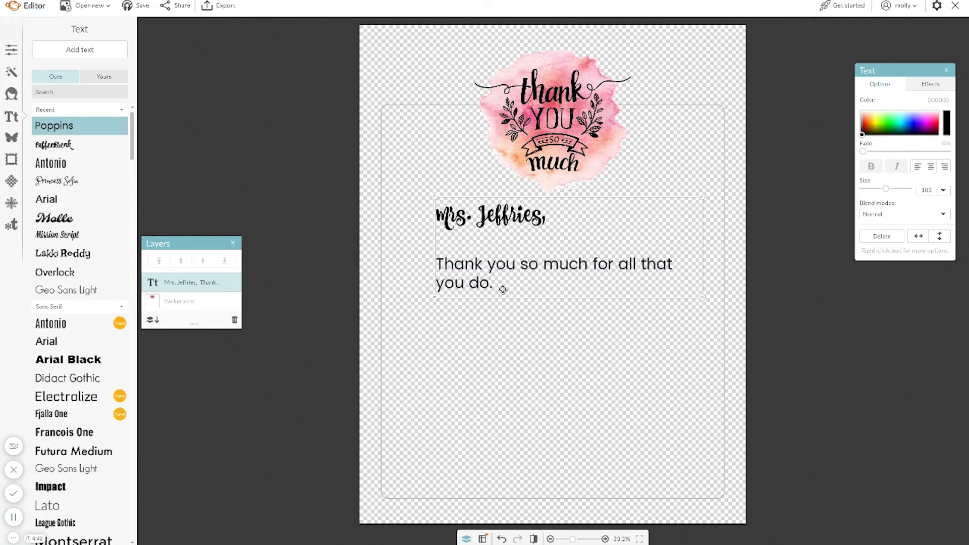